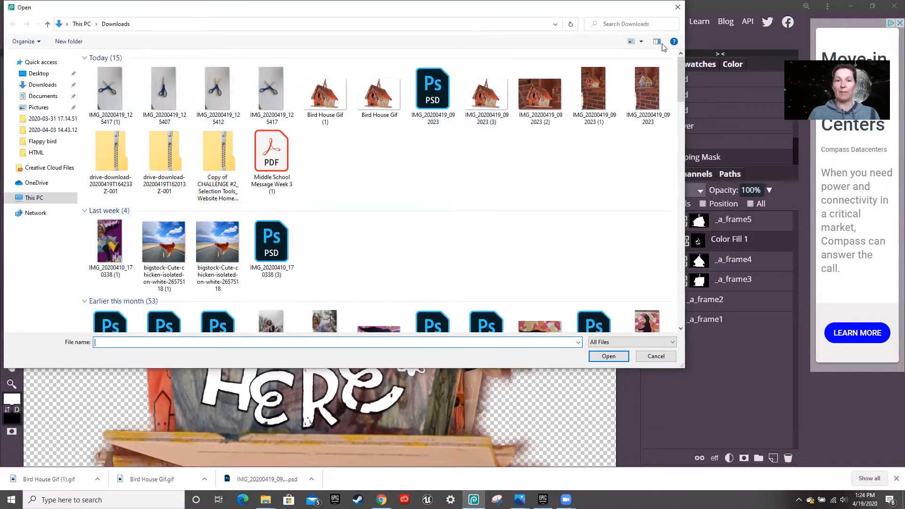
- Dismiss the Open dialog and bring up the File menu over Bird House Gif.psd
click(677, 7)
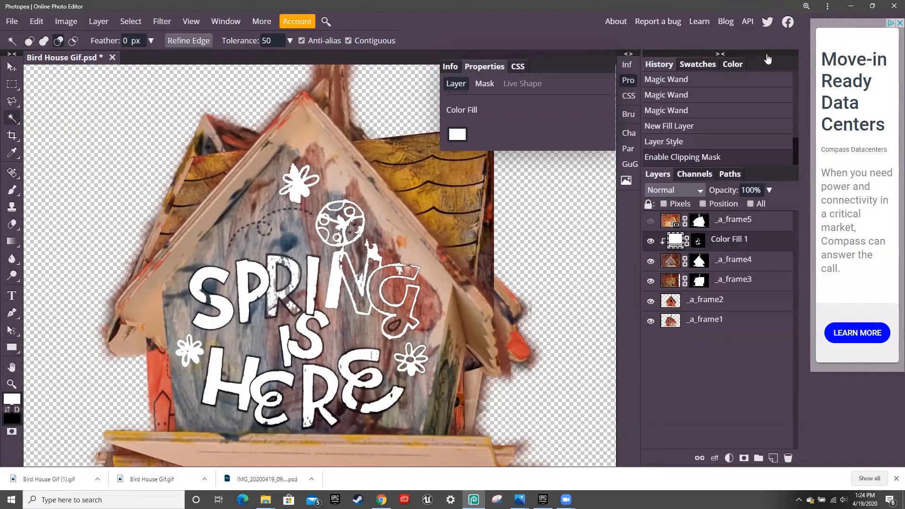
click(12, 21)
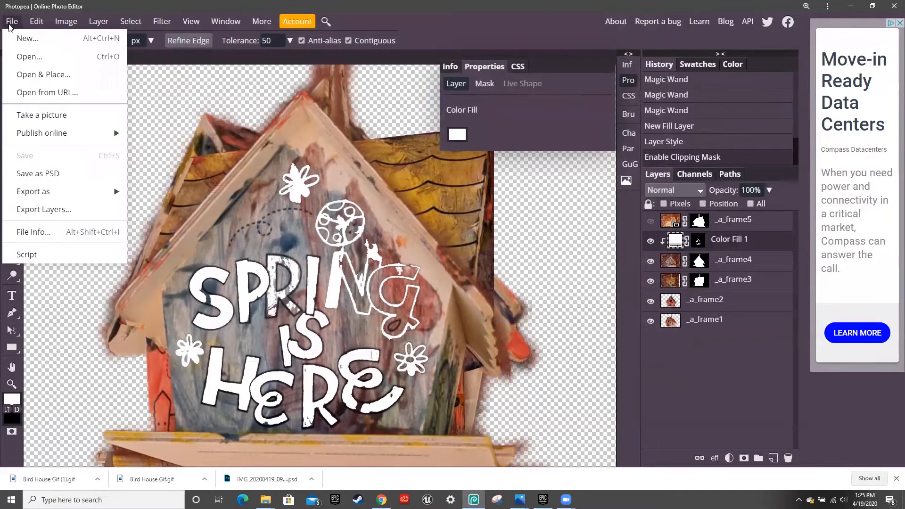
- Open IMG_20200419_125417 (1), IMG_20200419_125407 and IMG_20200419_125412 from Downloads together
click(41, 57)
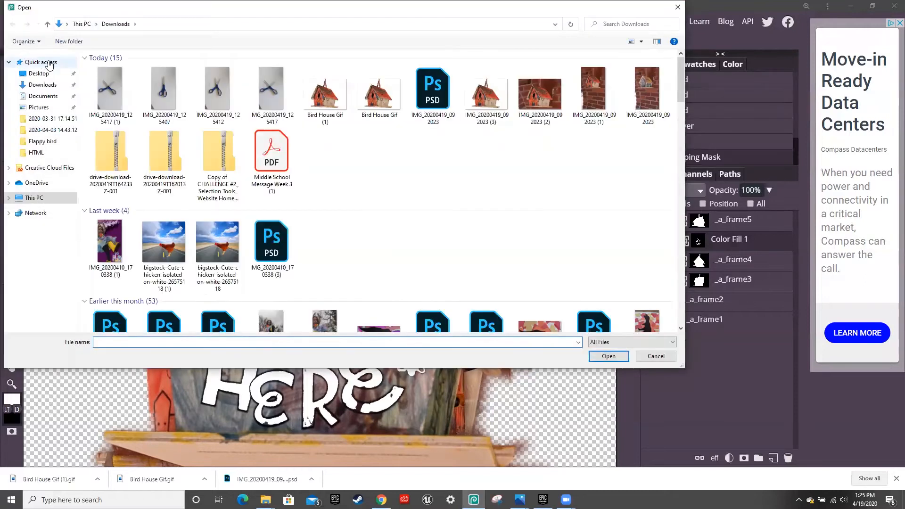
click(112, 89)
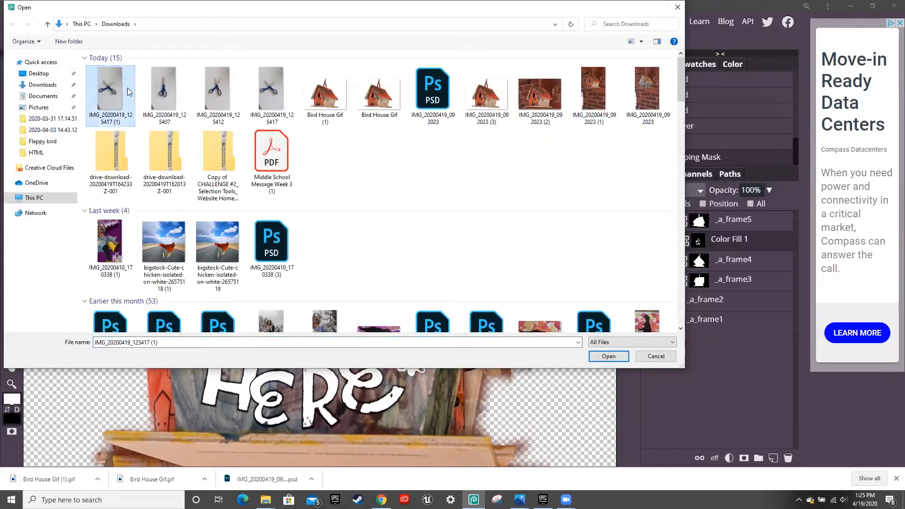
ctrl+click(164, 86)
ctrl+click(215, 96)
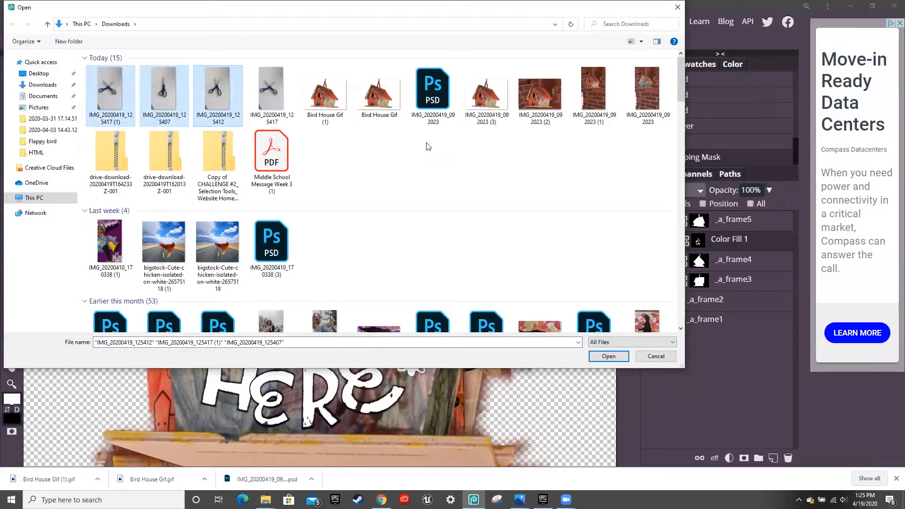
click(621, 359)
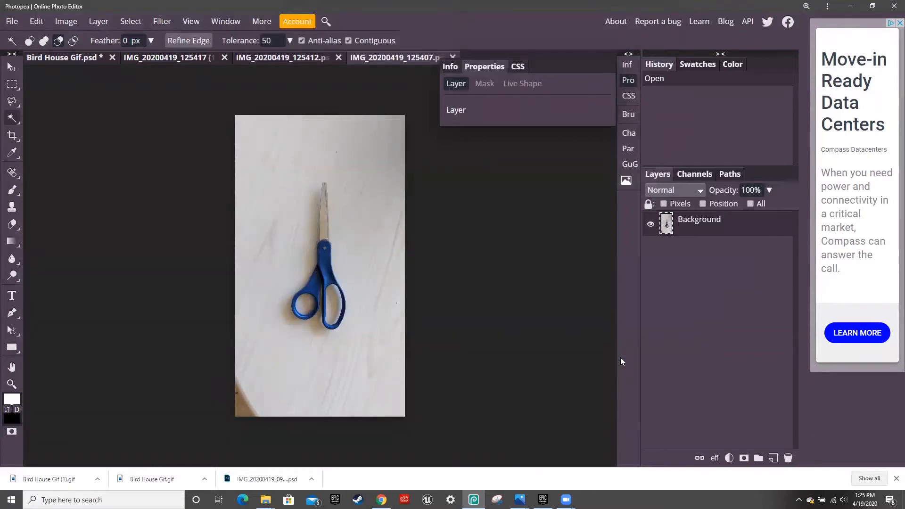
click(171, 60)
click(270, 54)
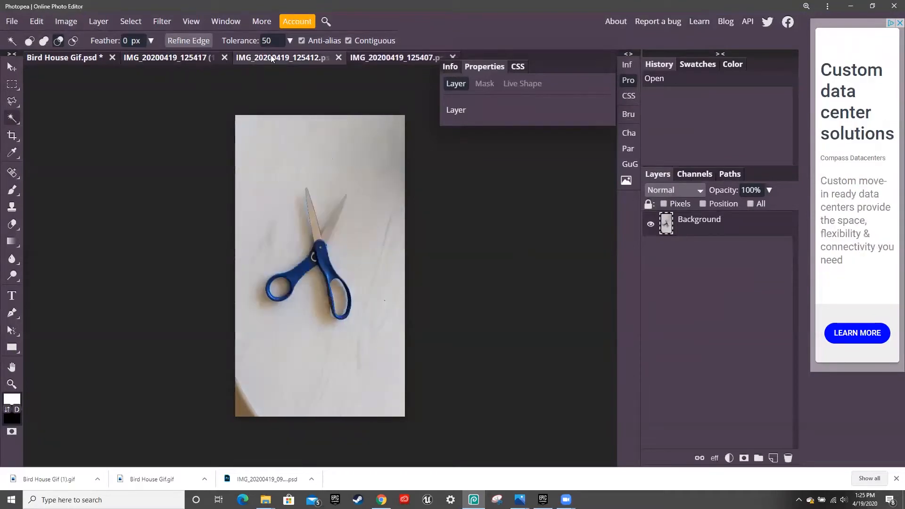
click(361, 57)
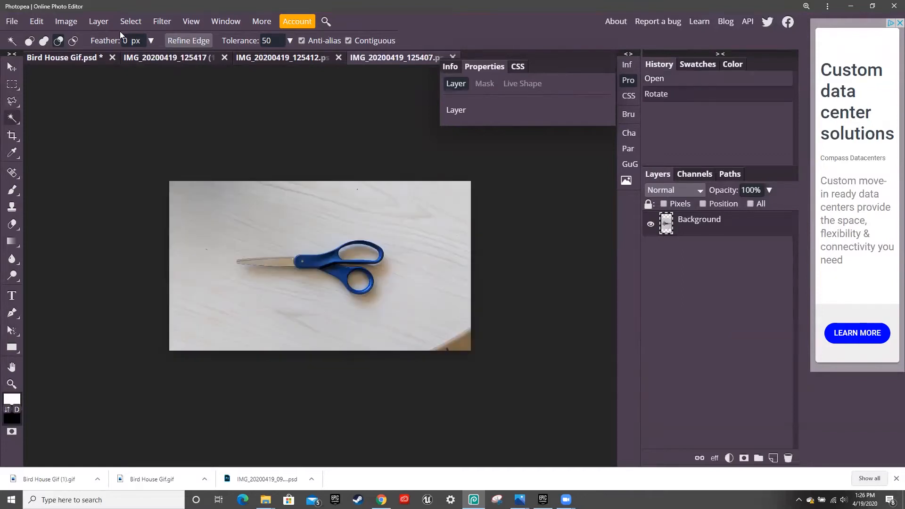
key(ctrl+z)
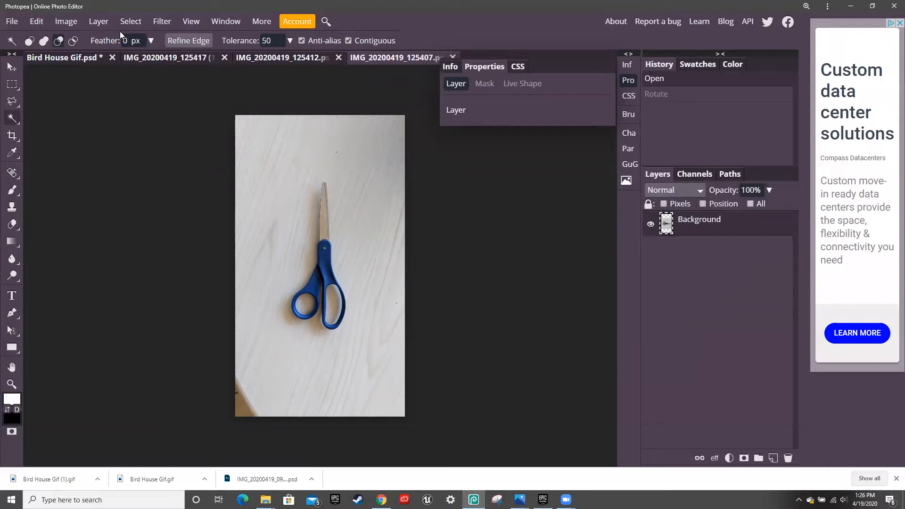
- Rotate the scissors photo 90° counter-clockwise to landscape
click(70, 25)
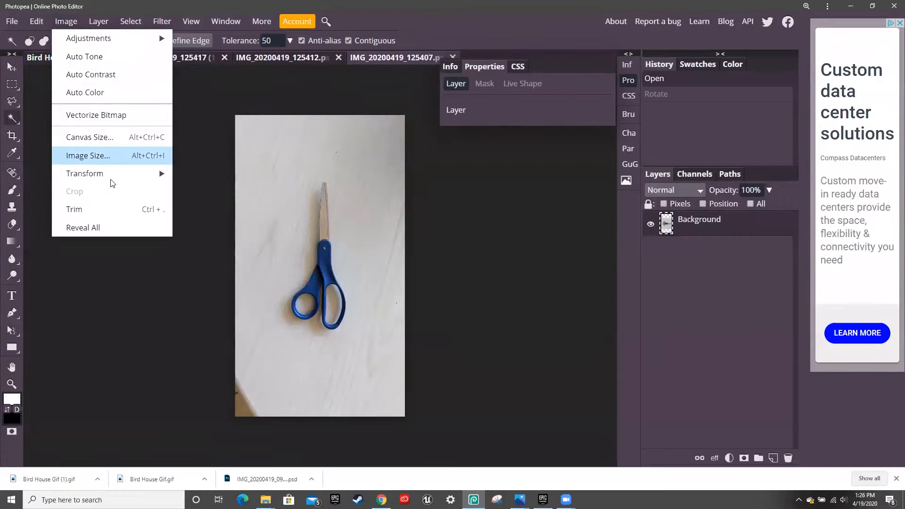
mouse_move(113, 183)
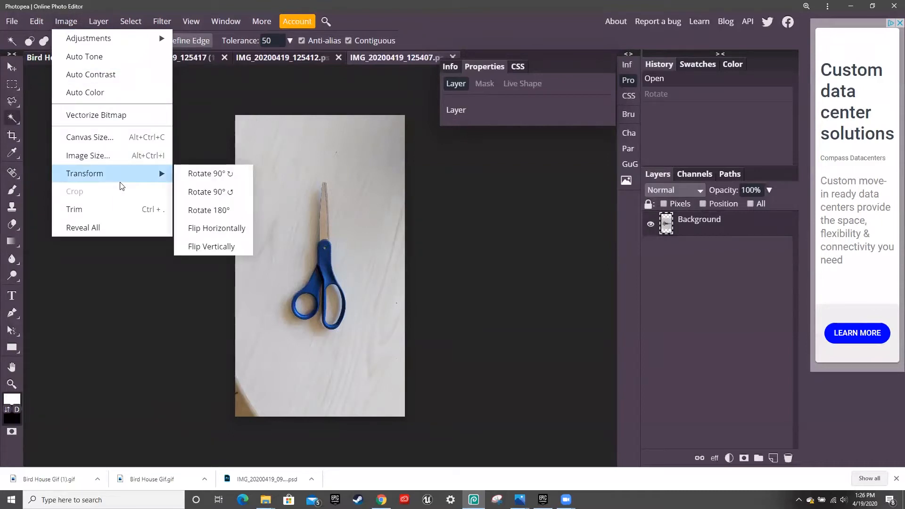
click(196, 193)
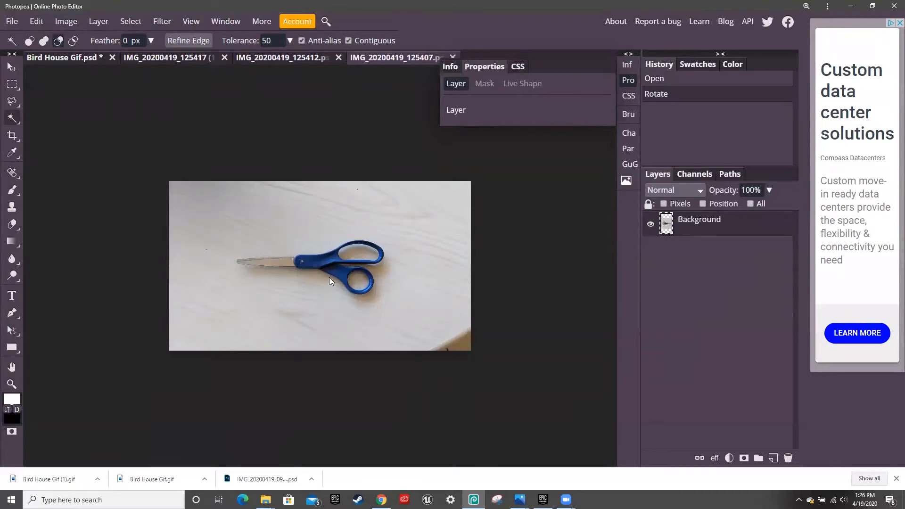
- Rename the Background layer to _a_frame1
double_click(711, 219)
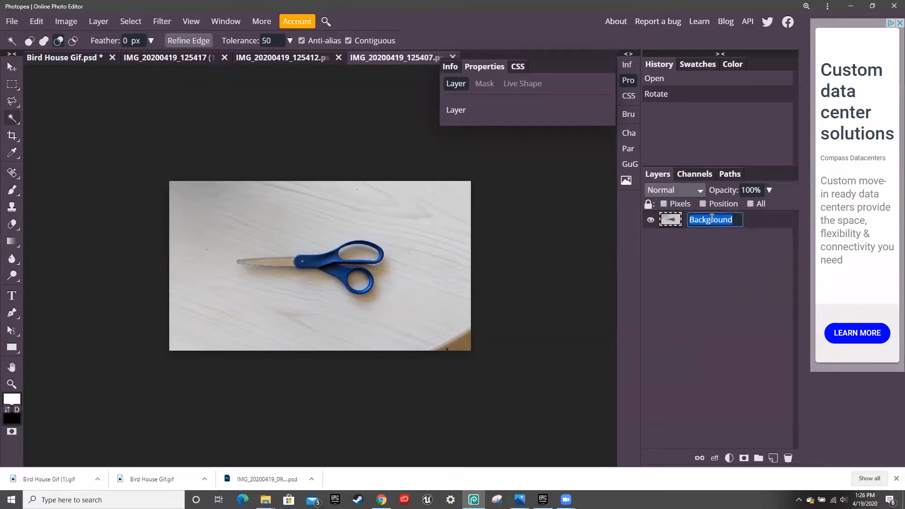
key(BackSpace)
text(_a_frame1)
click(717, 291)
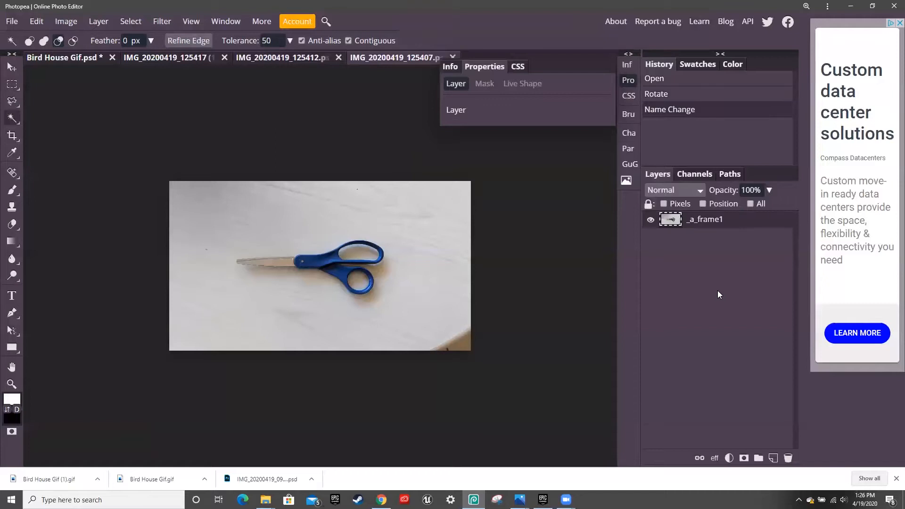
- Drag the open-bladed scissors photo into the _a_frame1 document as a new layer
click(284, 58)
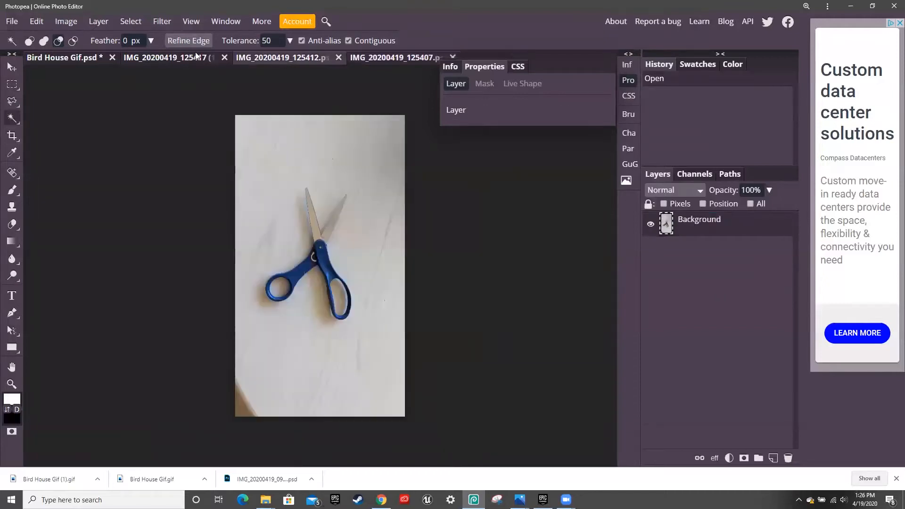
click(179, 60)
click(298, 58)
click(12, 67)
mouse_move(326, 175)
mouse_down()
mouse_move(366, 49)
mouse_move(379, 58)
mouse_move(336, 168)
mouse_up()
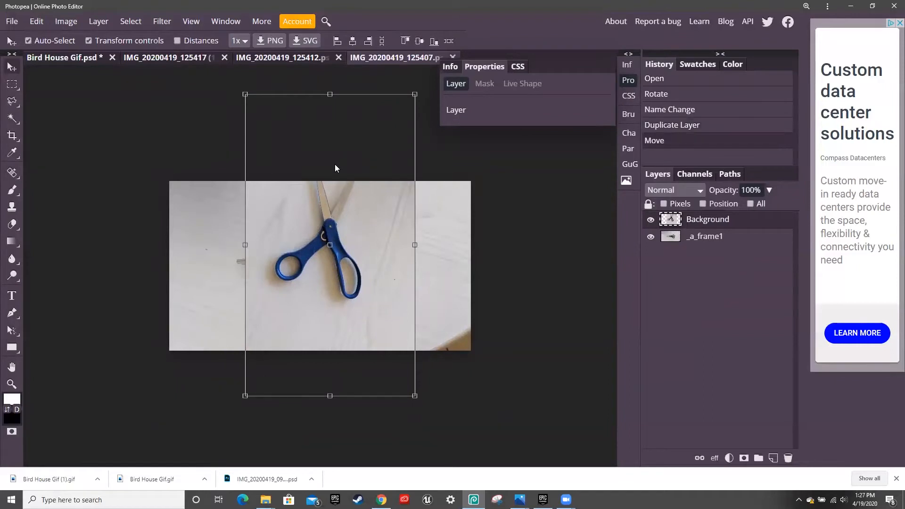
- Rotate the new layer about -90° to landscape, hide _a_frame1, align it to the canvas and commit
drag(423, 88, 187, 148)
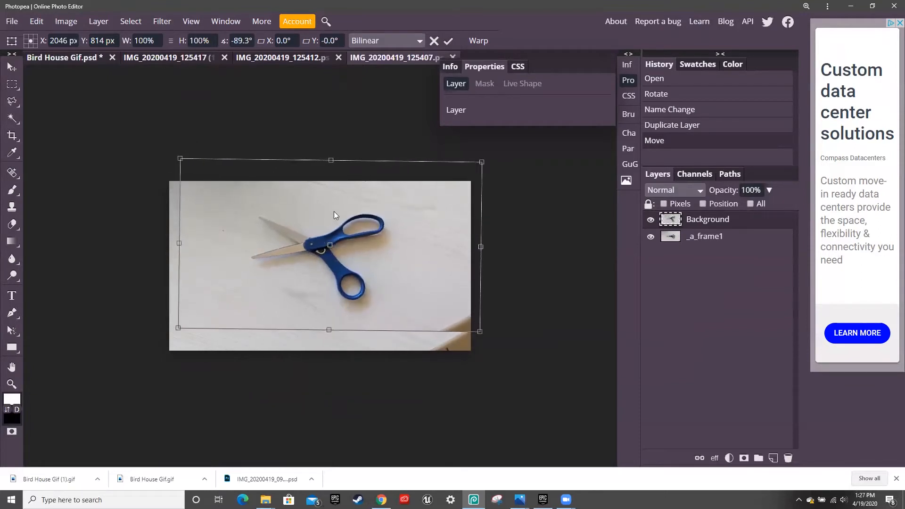
click(651, 237)
click(651, 237)
drag(403, 262, 395, 280)
key(ctrl+alt+t)
drag(228, 165, 230, 166)
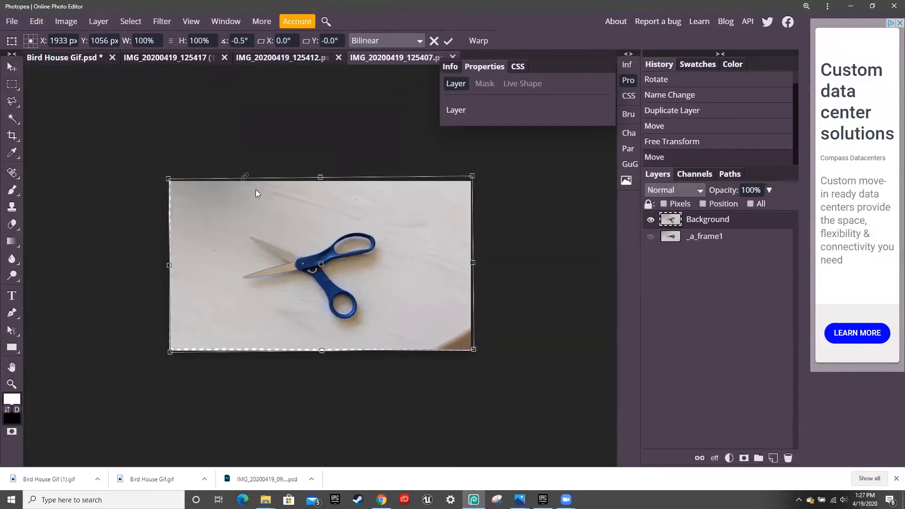
drag(346, 256, 345, 262)
key(ctrl+z)
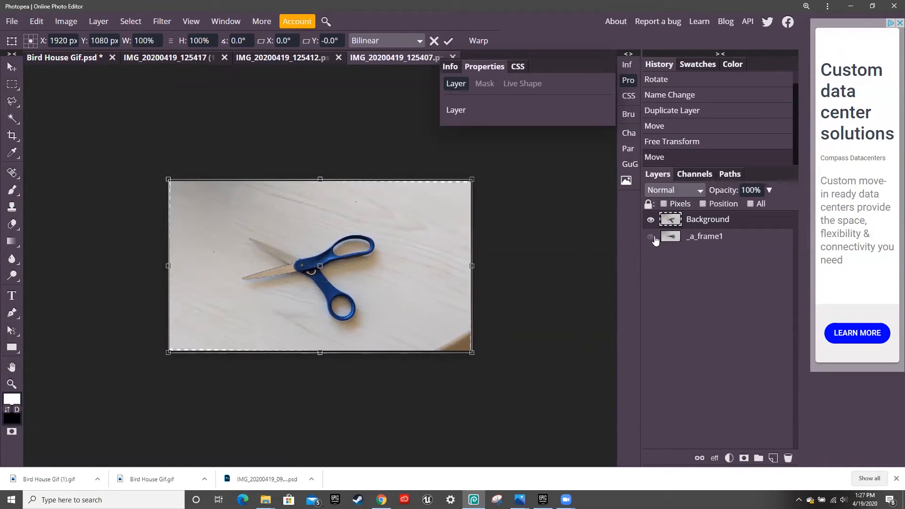
key(Return)
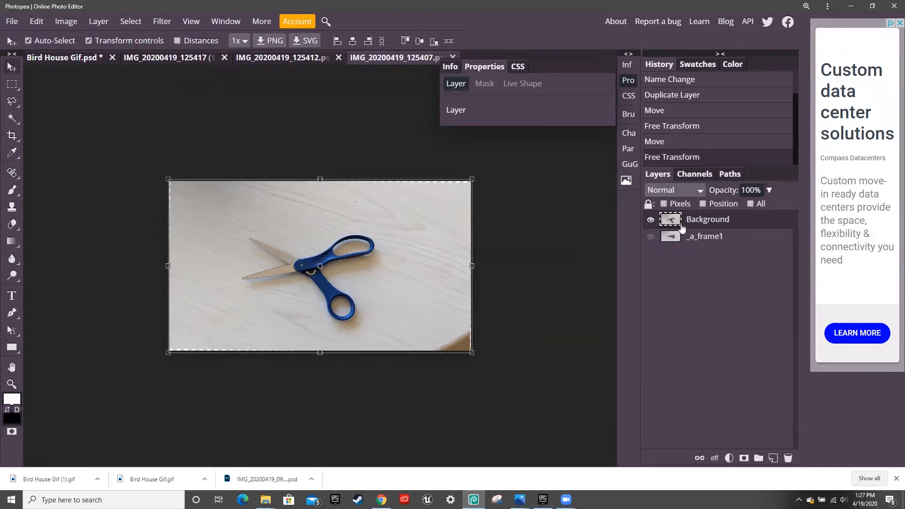
- Toggle Background and _a_frame1 visibility to compare the two scissors frames
click(650, 220)
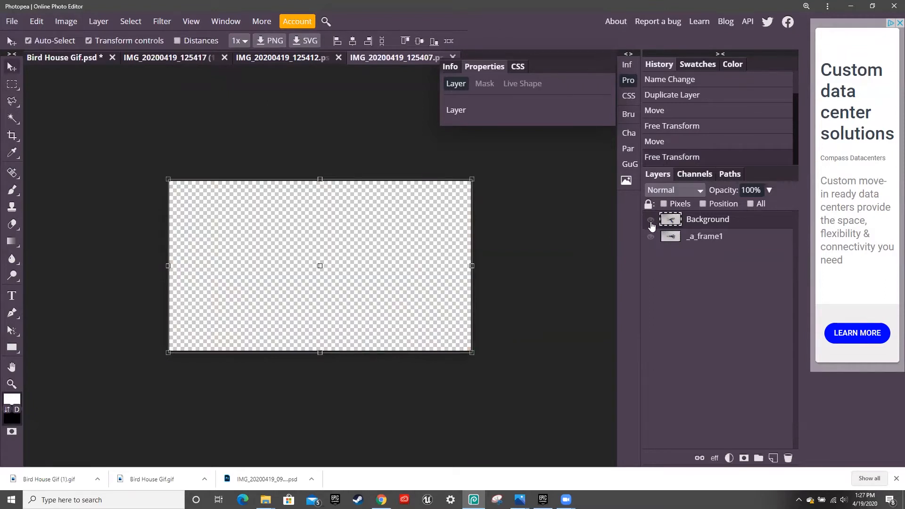
click(651, 236)
click(651, 220)
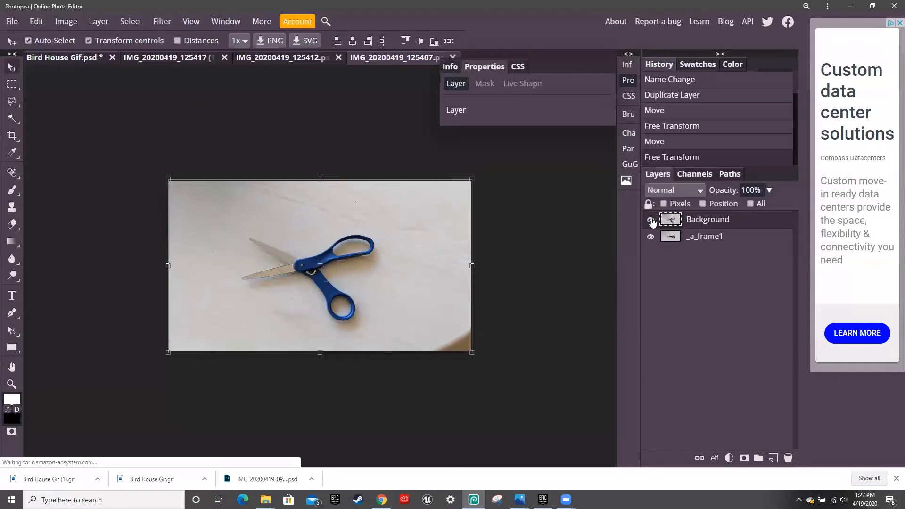
click(652, 237)
click(651, 237)
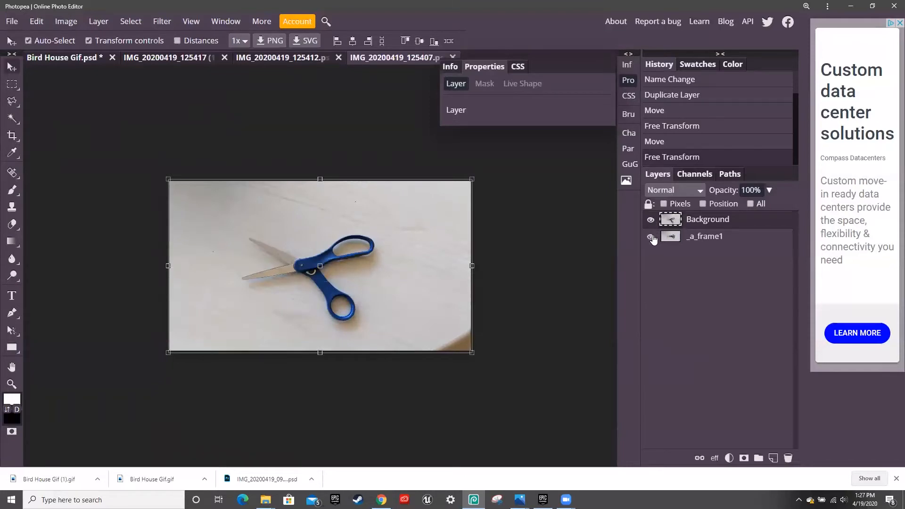
click(651, 220)
click(652, 236)
click(651, 220)
click(651, 237)
click(650, 220)
click(652, 237)
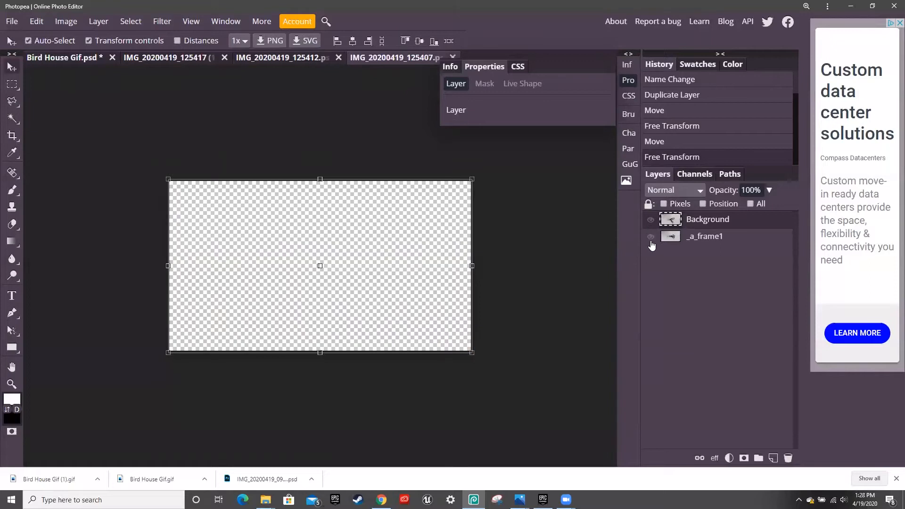
click(651, 220)
click(652, 237)
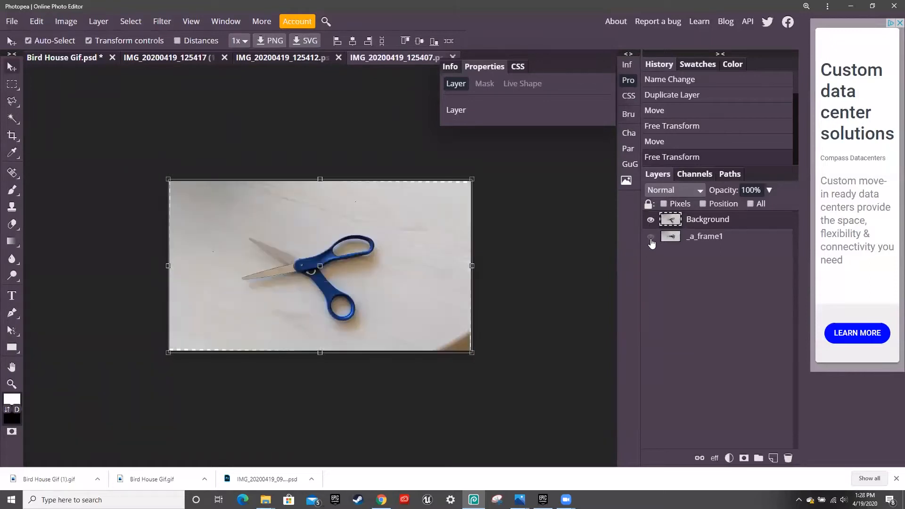
- Flip between open and closed scissors, leaving Background hidden and its name ready for editing
click(651, 220)
click(651, 221)
click(650, 220)
click(650, 220)
click(650, 221)
click(650, 221)
click(650, 221)
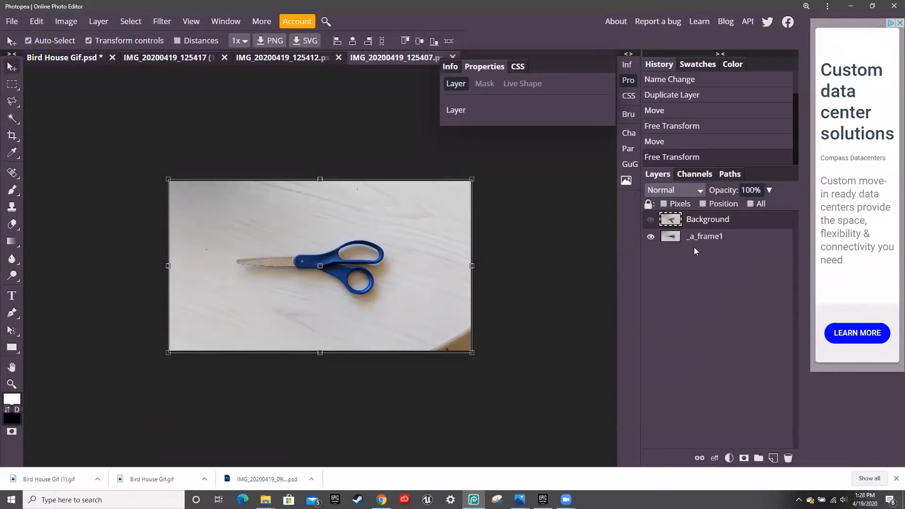
double_click(708, 221)
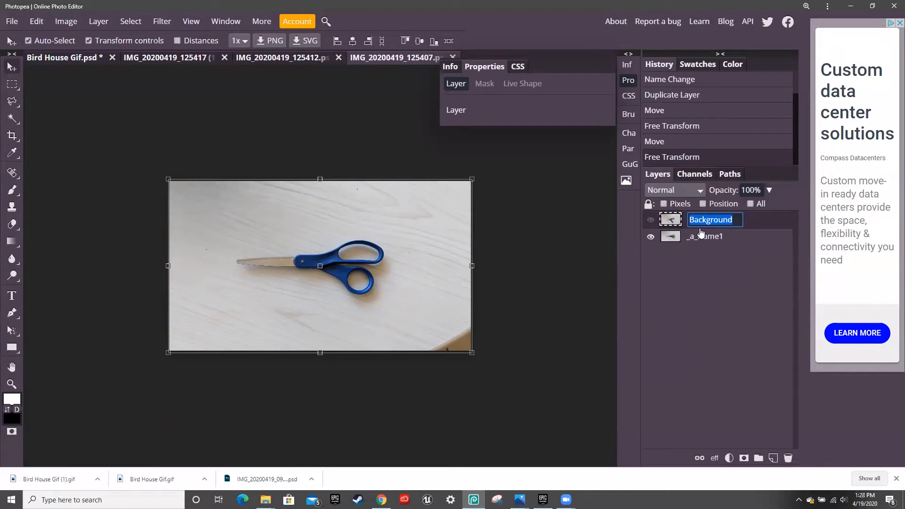
- Replace the Background layer name with _a_frame2
key(BackSpace)
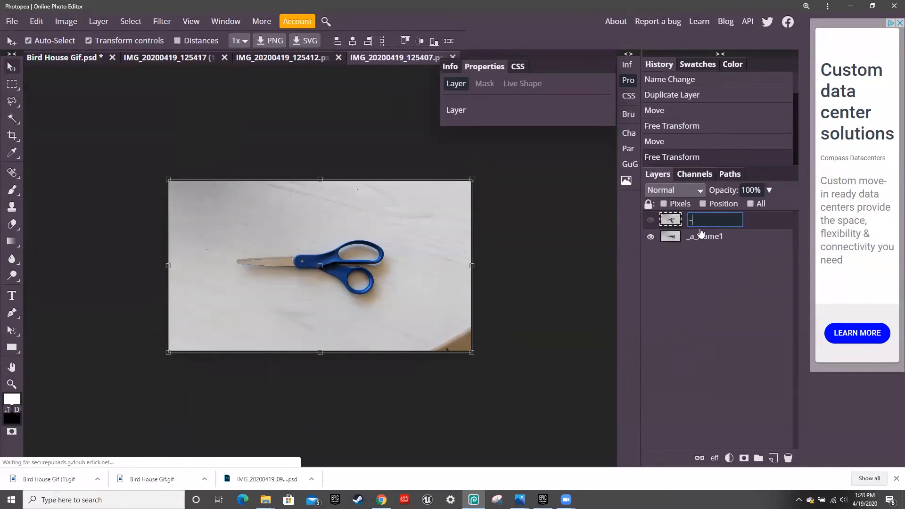
text(_a)
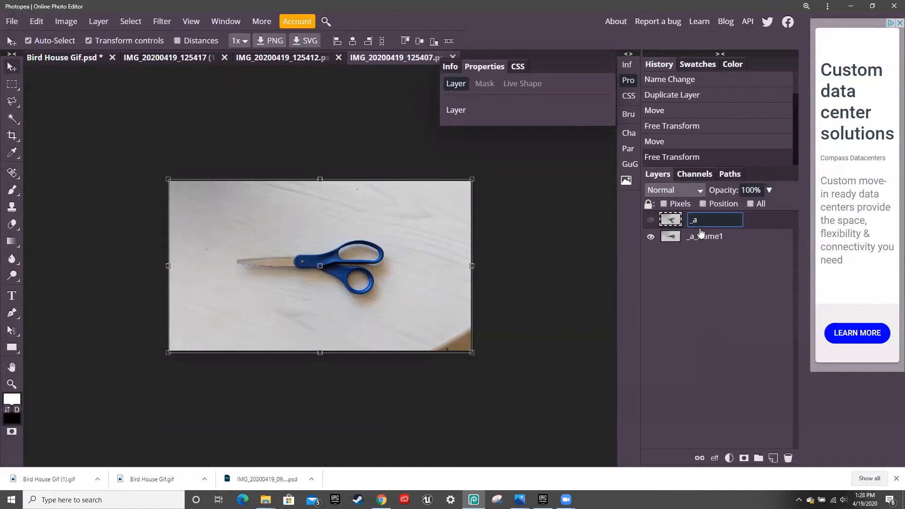
text(_frame2)
click(577, 251)
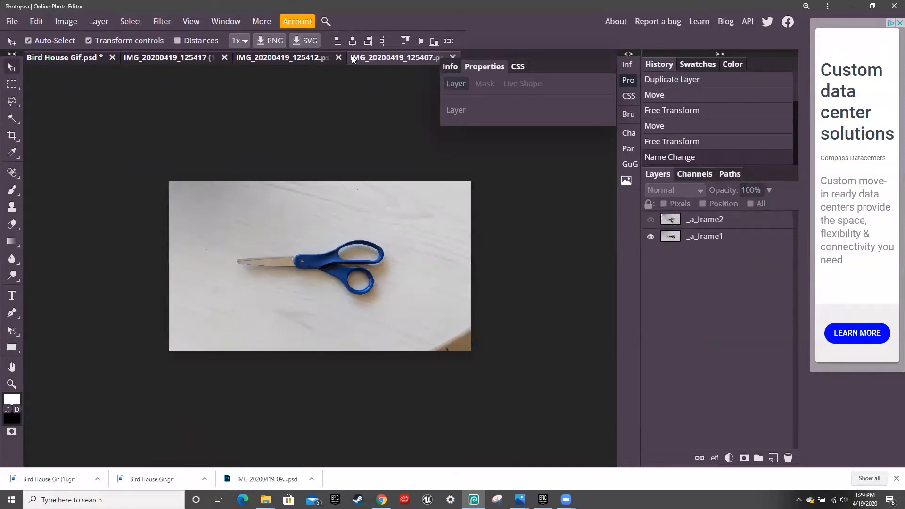
- Close IMG_20200419_125412 and drag the remaining scissors photo into Bird House Gif.psd as a layer
click(302, 58)
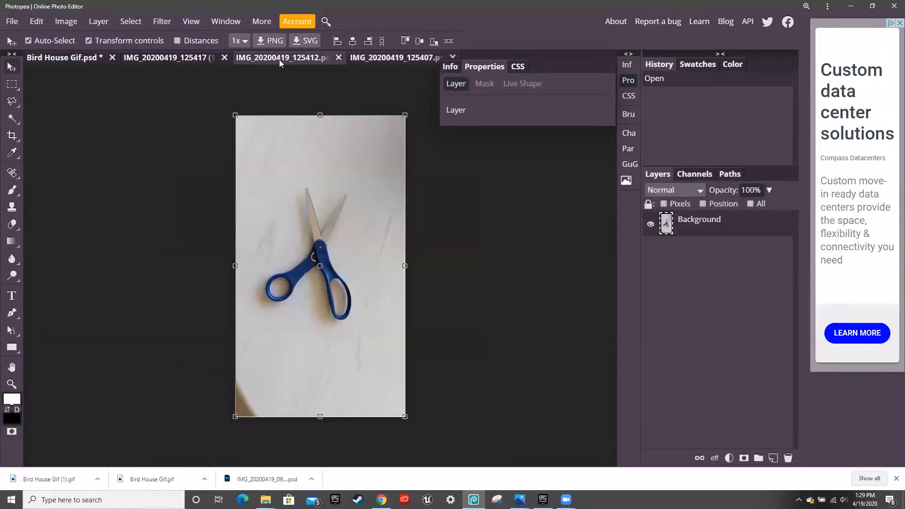
click(338, 58)
click(144, 58)
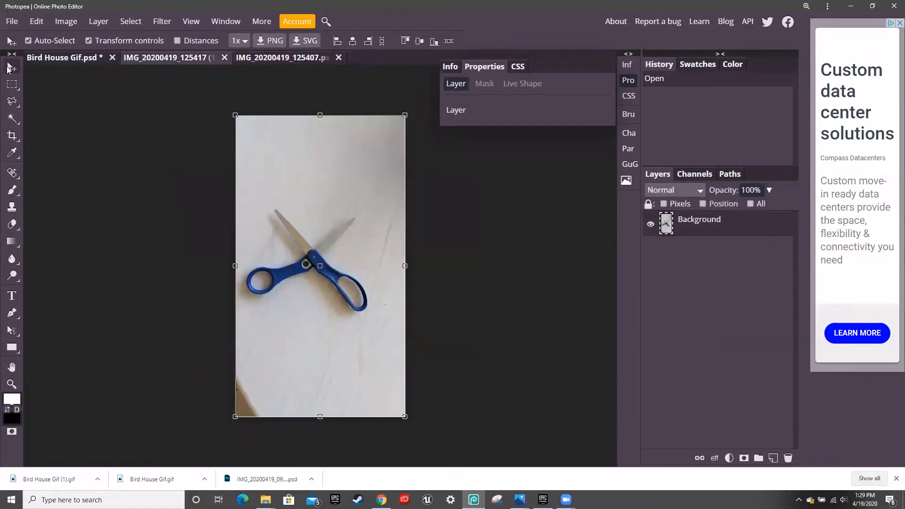
mouse_move(356, 211)
mouse_down()
mouse_move(356, 181)
mouse_move(300, 56)
mouse_move(352, 206)
mouse_up()
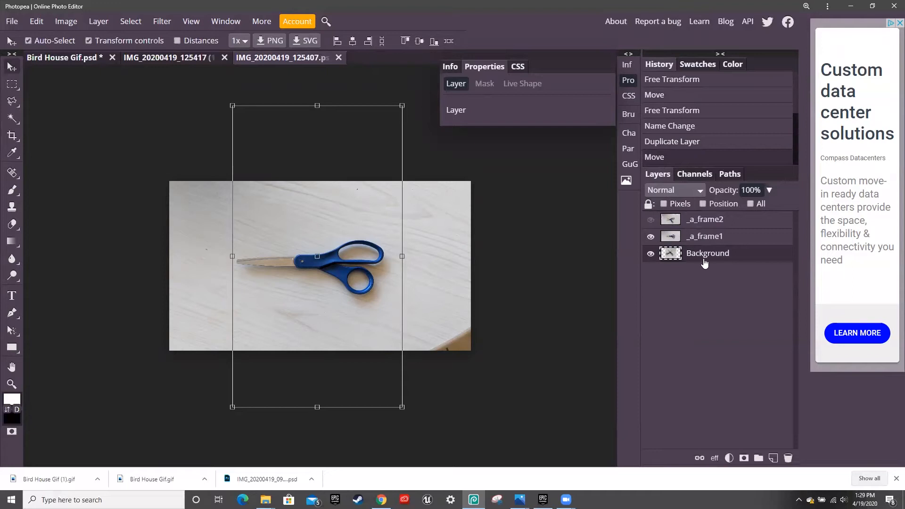
- Move the new photo layer to the top, rotate it -89.9° and align it flush with the canvas
drag(706, 253, 707, 216)
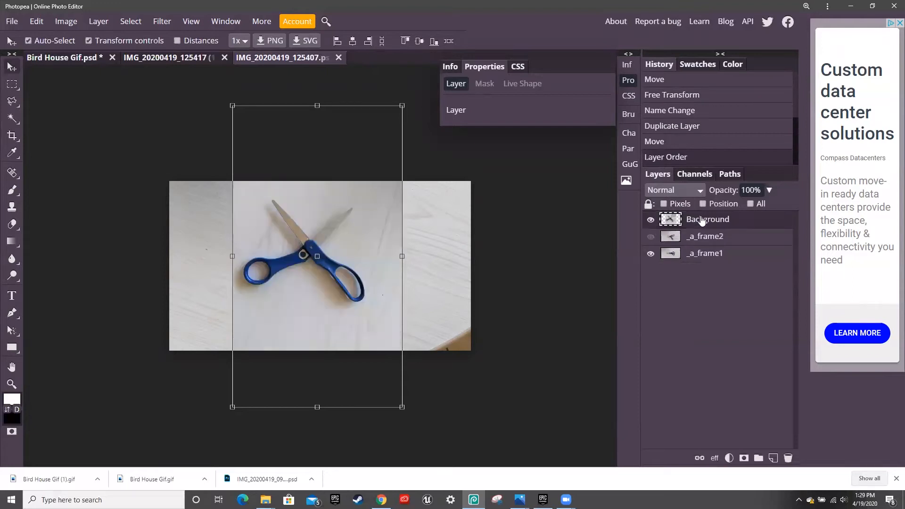
drag(413, 90, 161, 164)
drag(301, 249, 306, 258)
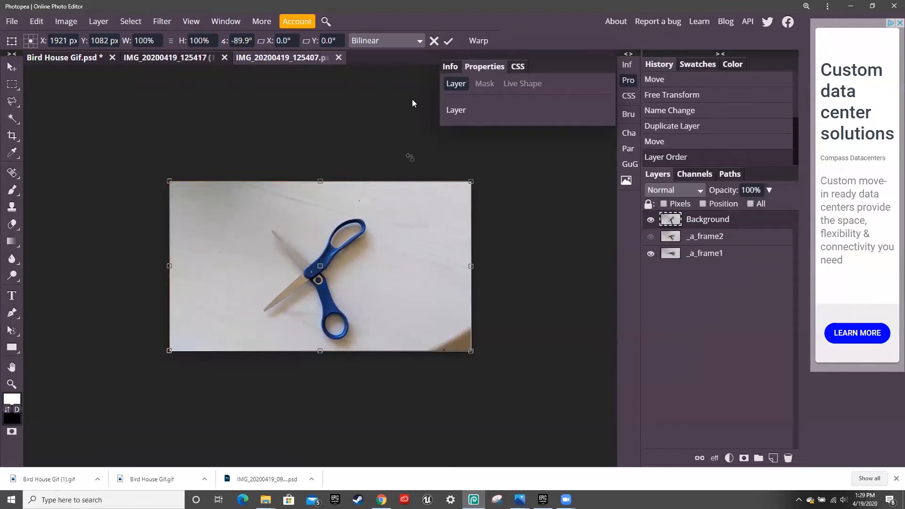
click(447, 42)
- Rename the top photo layer to _a_frame3
double_click(693, 219)
key(BackSpace)
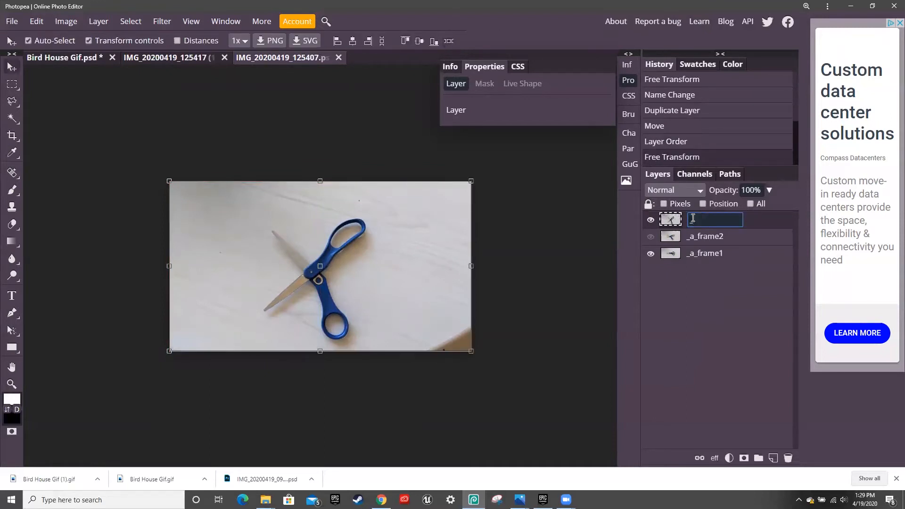
text(_a_frame3)
click(569, 325)
- Toggle _a_frame2 and _a_frame3 visibility to preview the frames, leaving all three visible
click(651, 238)
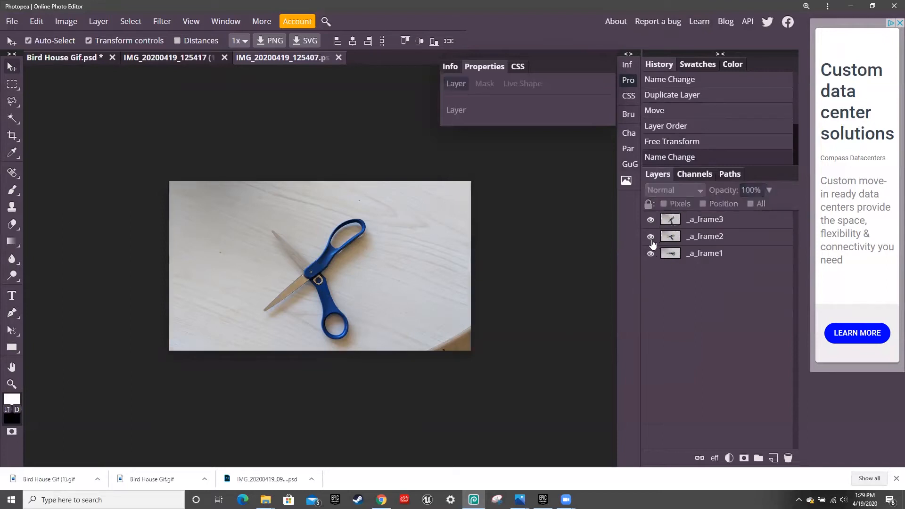
click(651, 237)
click(650, 220)
click(651, 237)
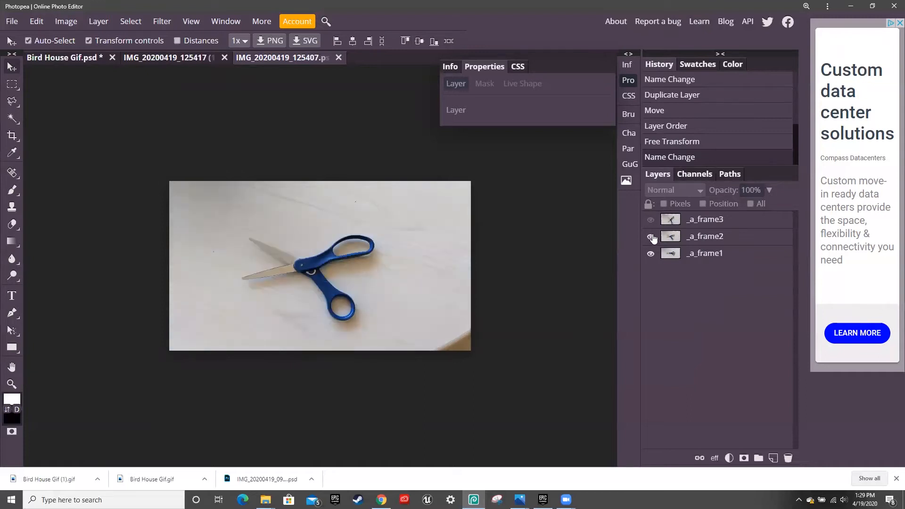
click(650, 220)
click(651, 237)
click(650, 225)
click(651, 239)
click(651, 221)
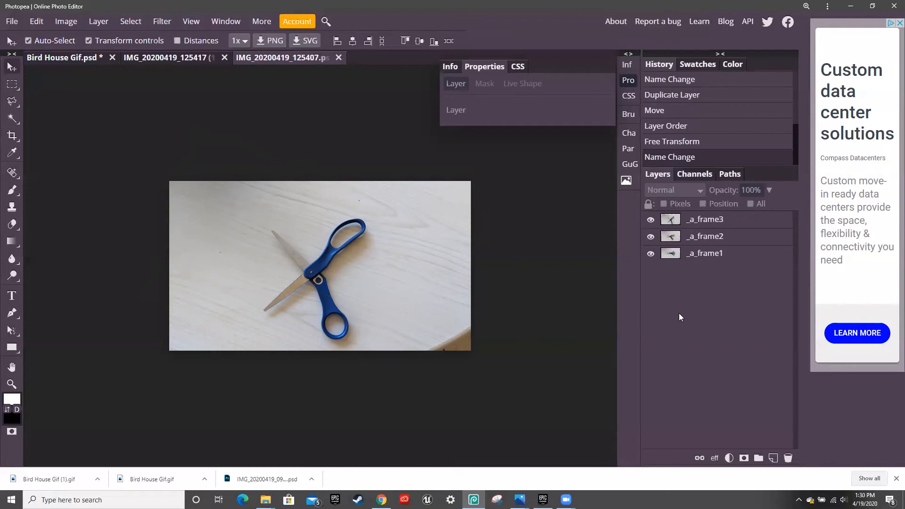
click(20, 20)
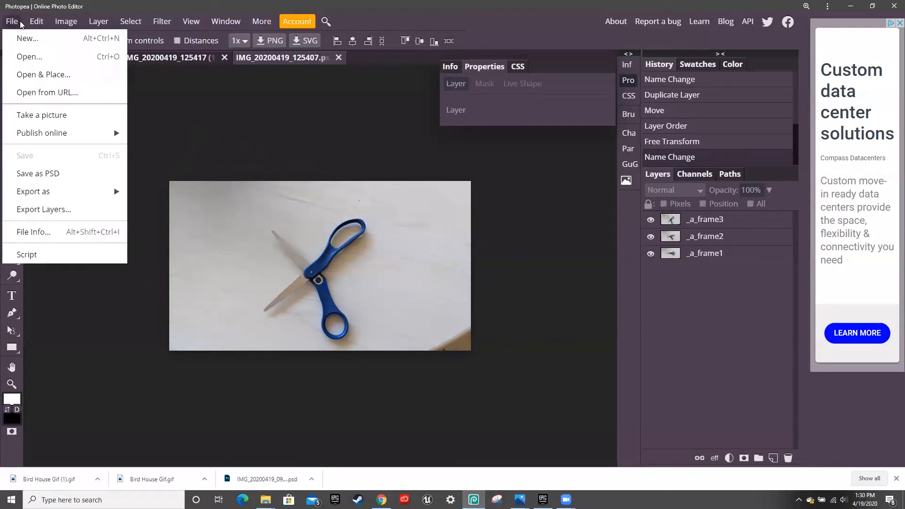
click(24, 174)
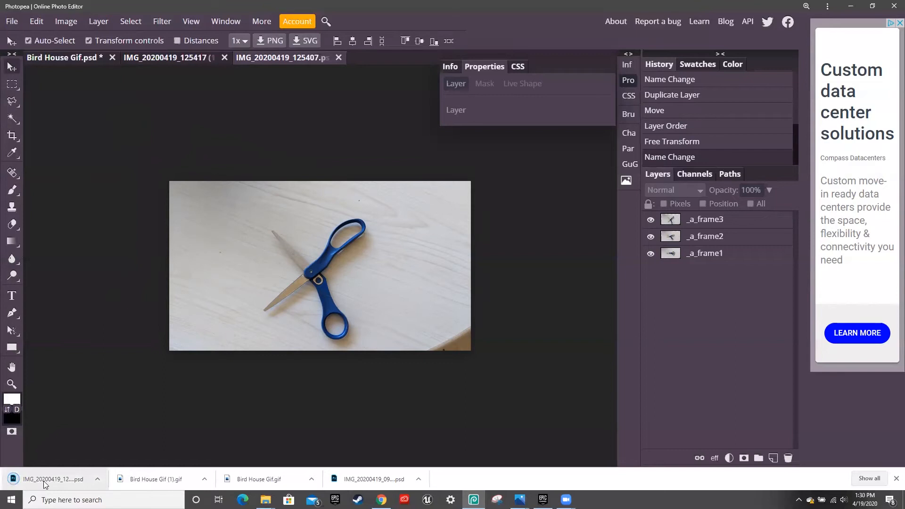
double_click(302, 58)
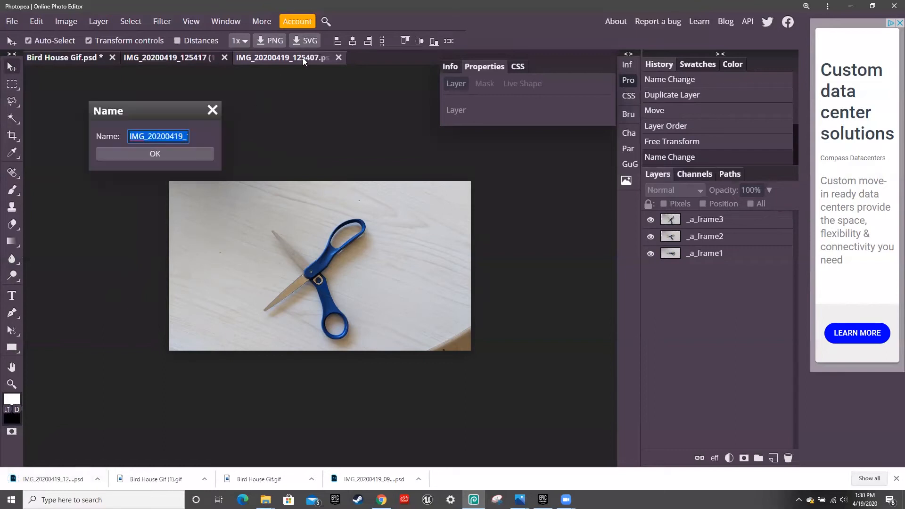
text(Sci)
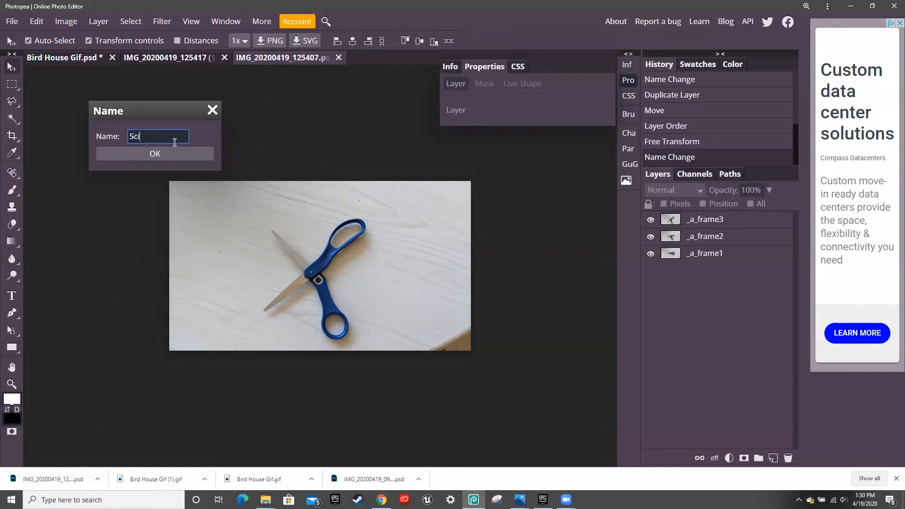
text(ssorcreatin)
text(nMoss)
click(175, 150)
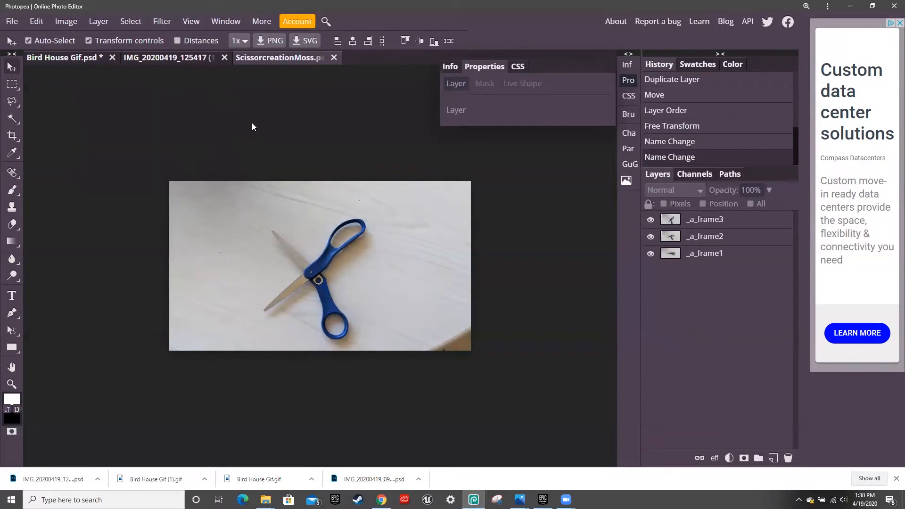
click(176, 59)
click(245, 60)
click(224, 57)
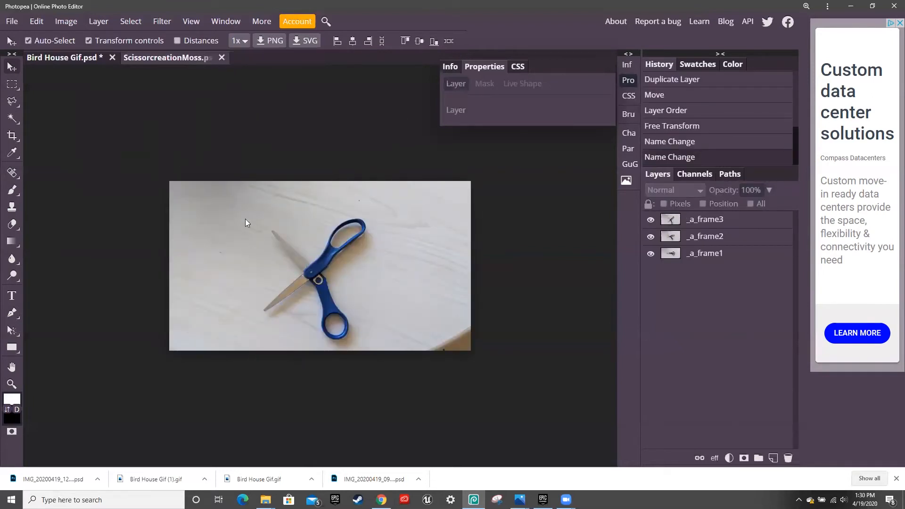
key(ctrl+alt+shift+s)
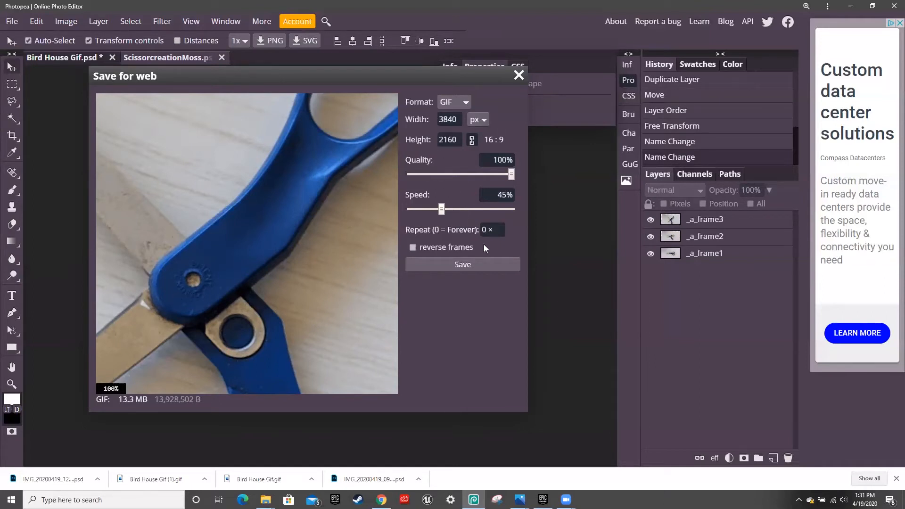
key(Left)
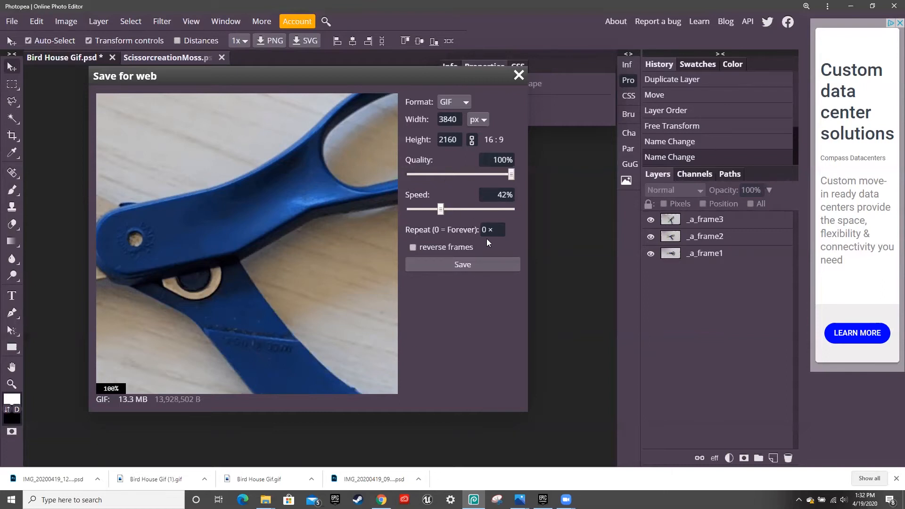
click(519, 76)
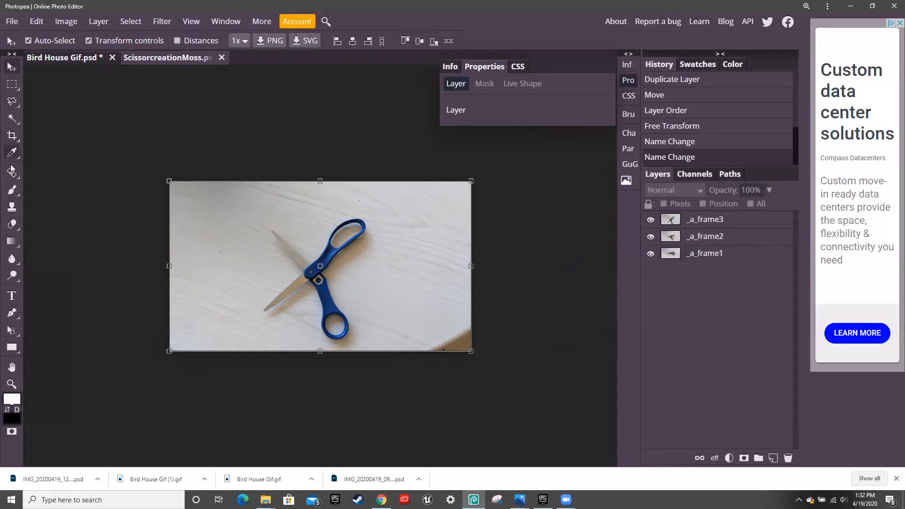
- Crop the canvas to trim the wooden strip on the right and bottom, then select _a_frame2
click(11, 136)
drag(174, 188, 420, 347)
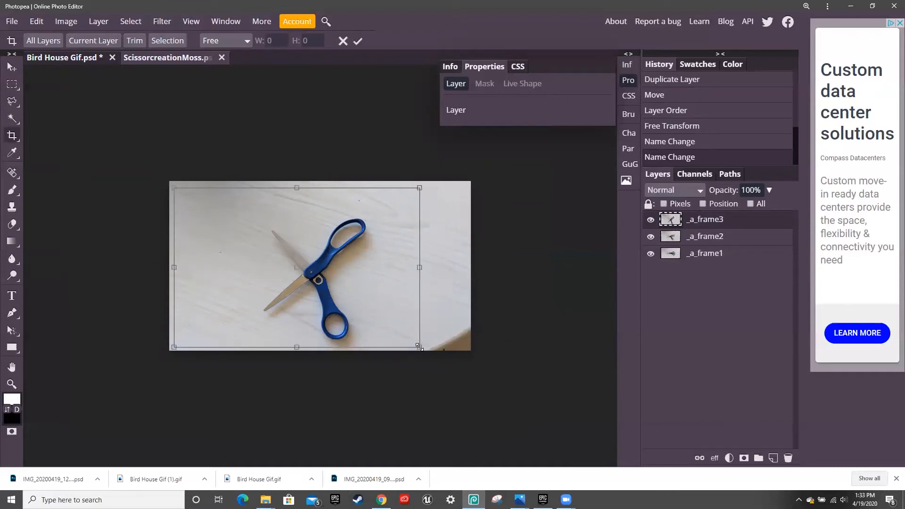
click(358, 41)
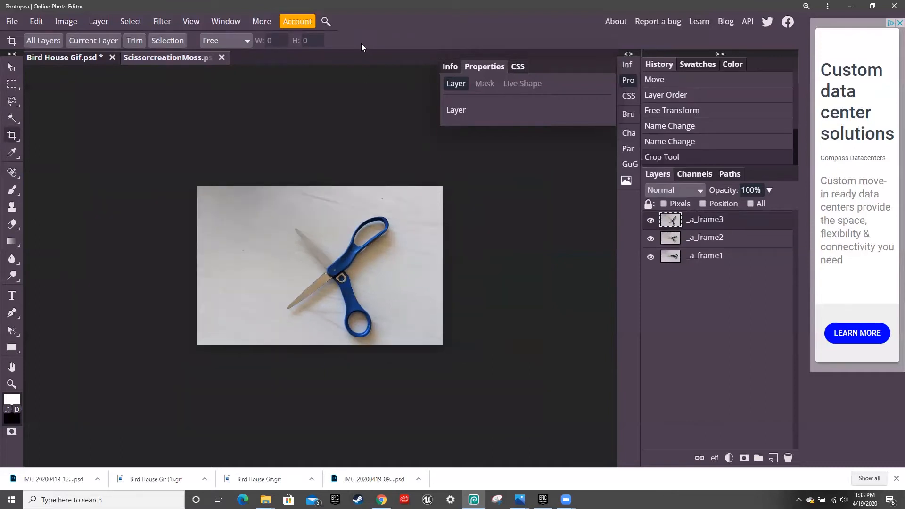
click(689, 241)
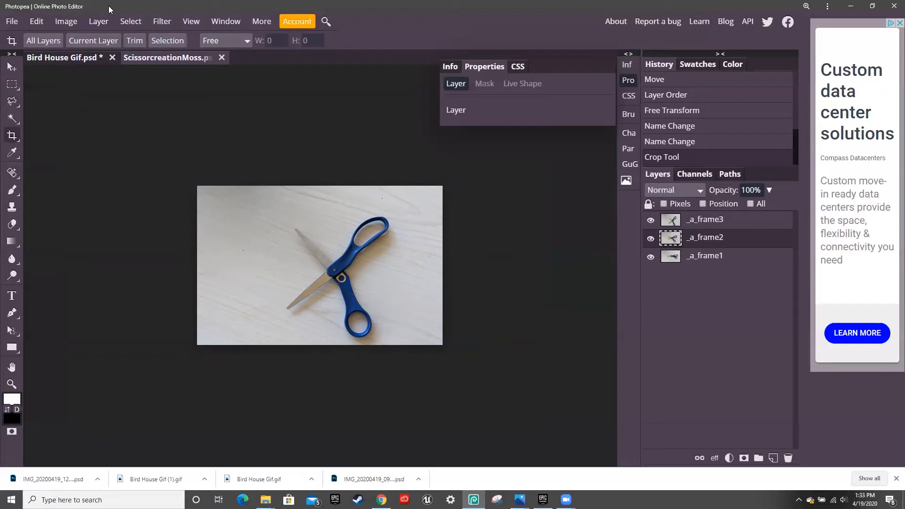
click(15, 21)
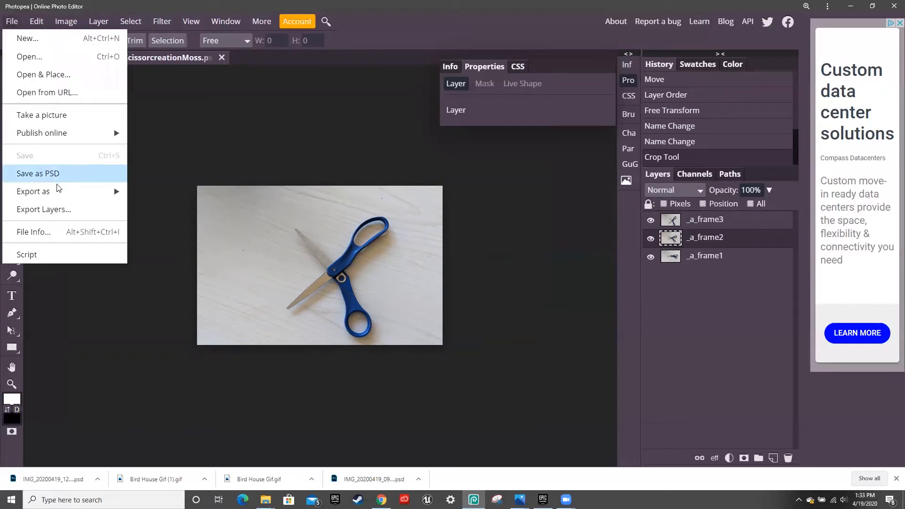
- Export the frames as a GIF at 40% speed, save it, and open the downloaded ScissorcreationMoss.gif
mouse_move(59, 186)
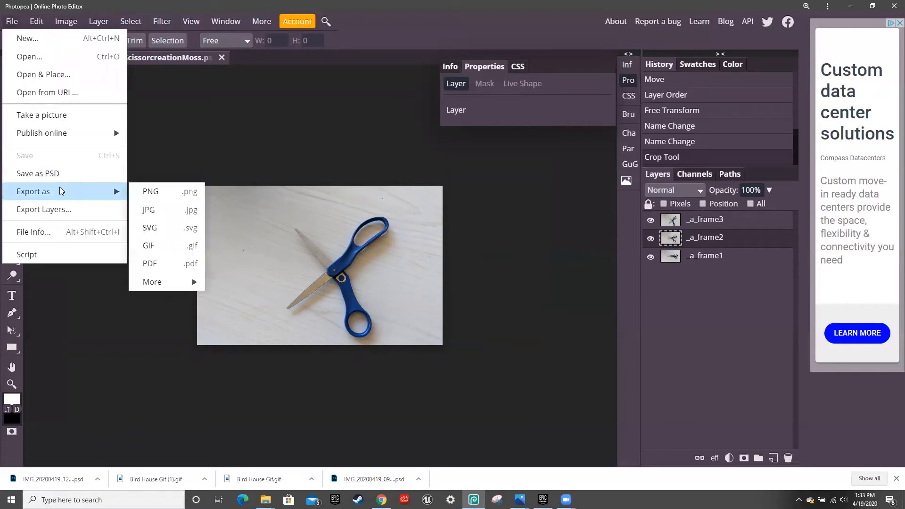
click(169, 245)
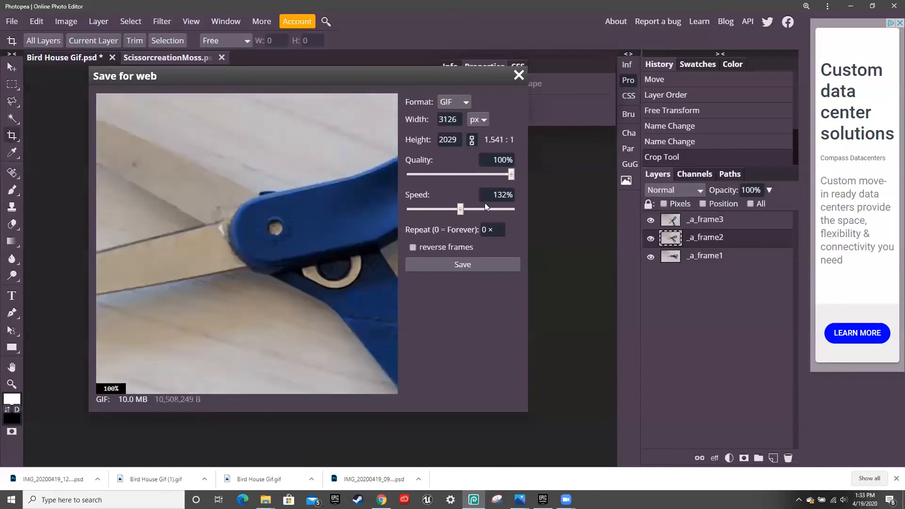
click(505, 194)
text(0)
click(438, 220)
click(480, 263)
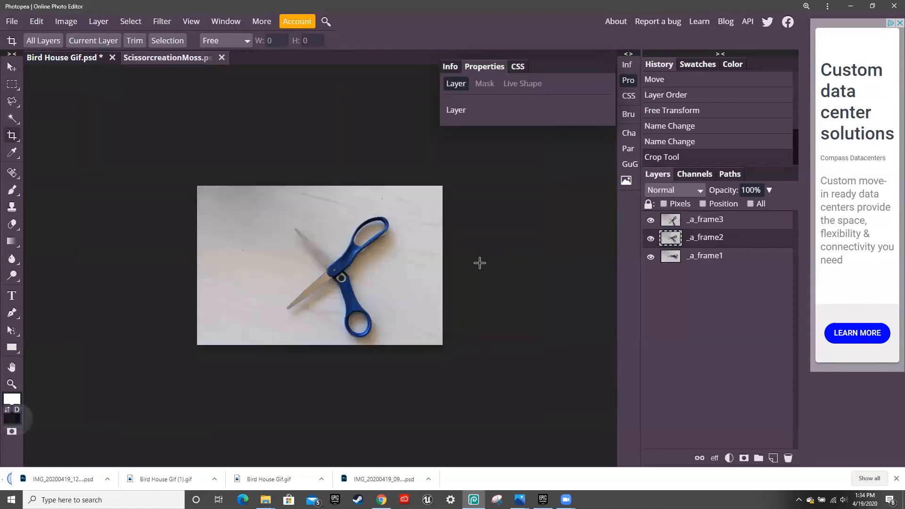
click(46, 477)
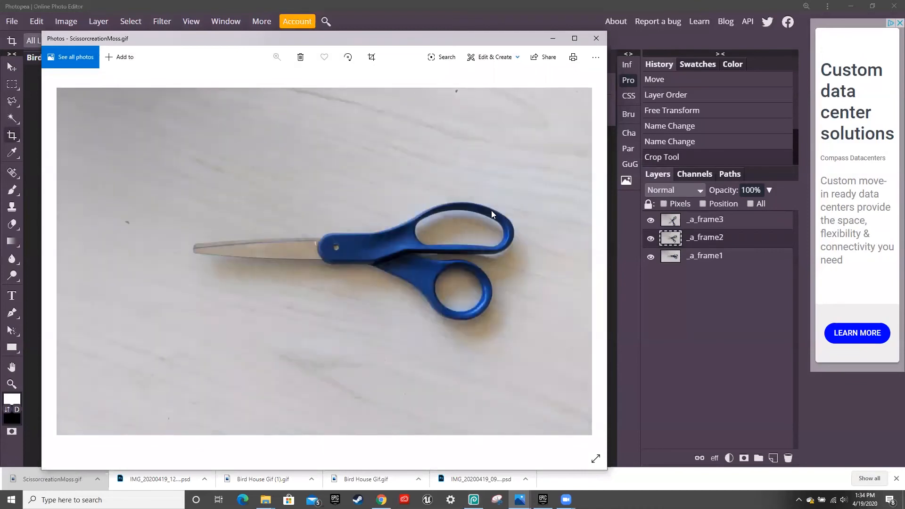
click(596, 38)
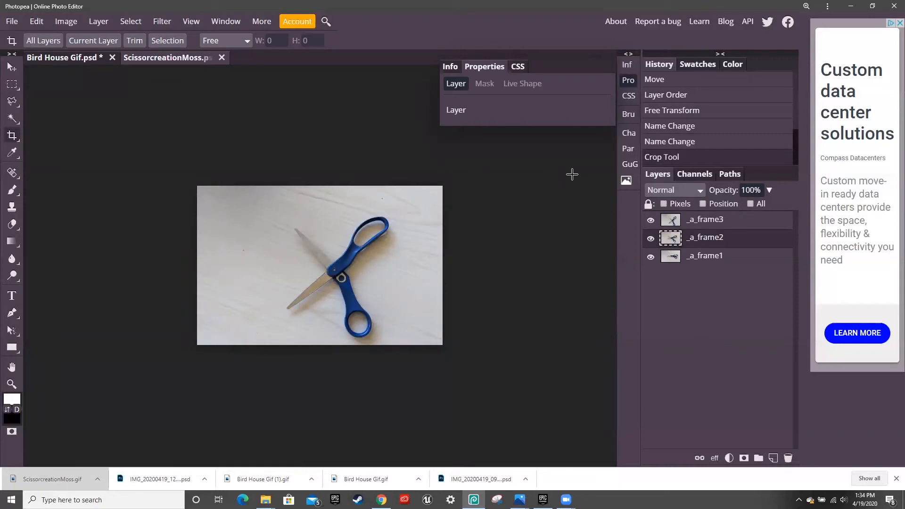
- Compare _a_frame1–3 by selecting each and toggling visibility, then switch to the IMG_20200419_135300 document
click(671, 220)
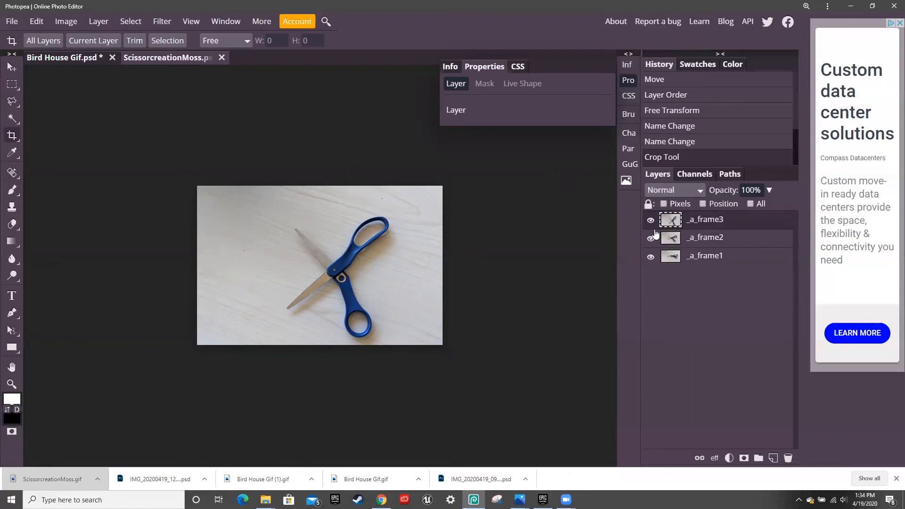
click(660, 243)
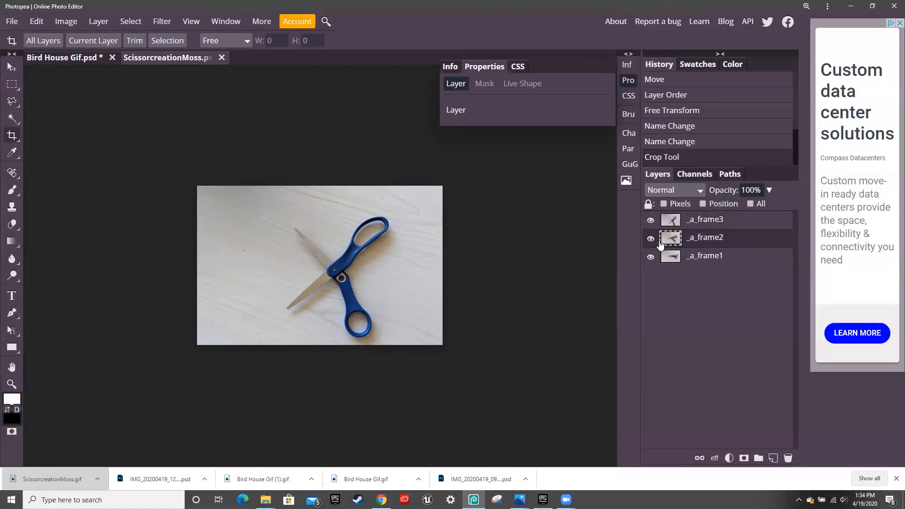
click(668, 262)
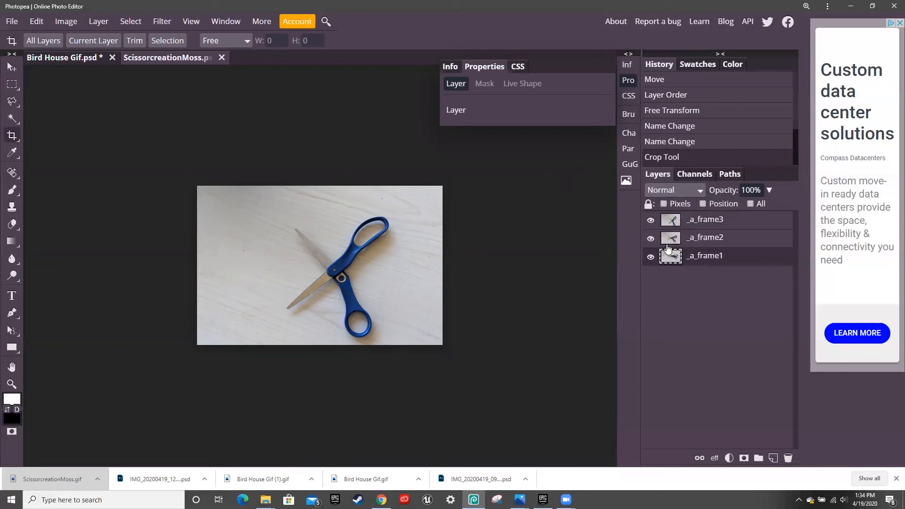
click(667, 245)
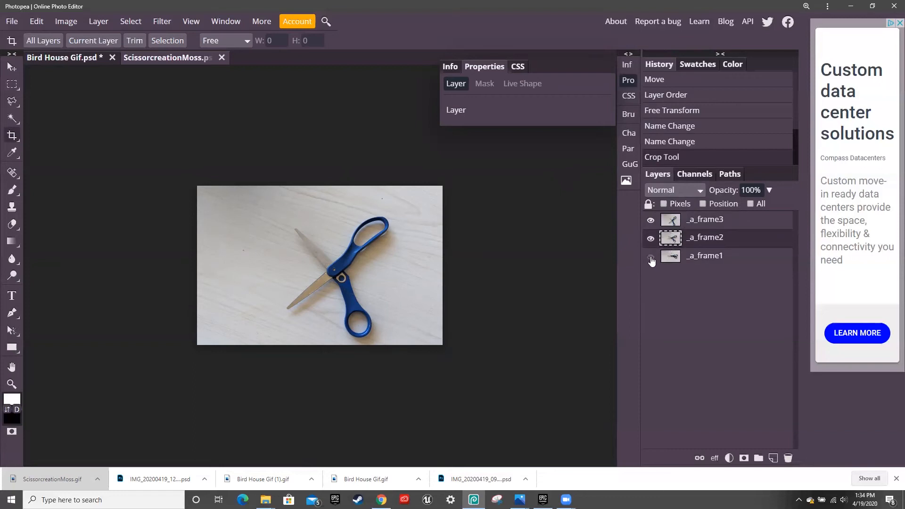
click(651, 220)
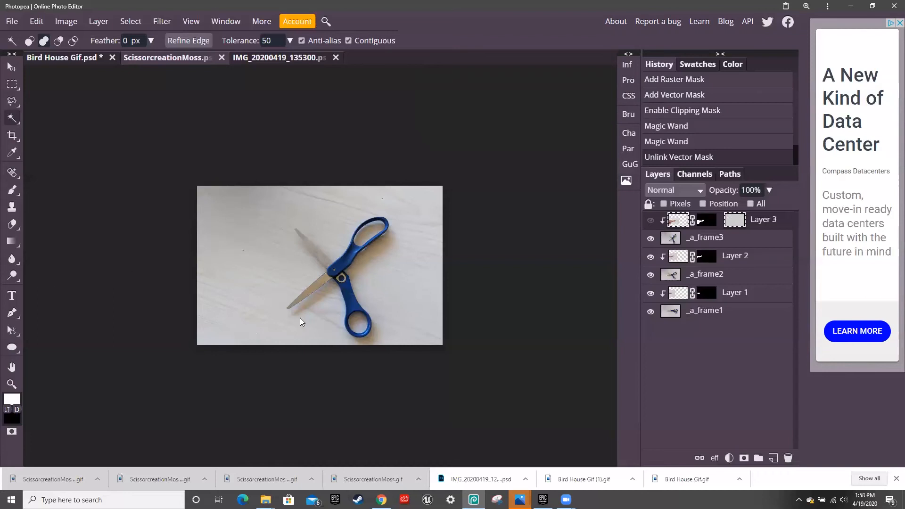
click(253, 62)
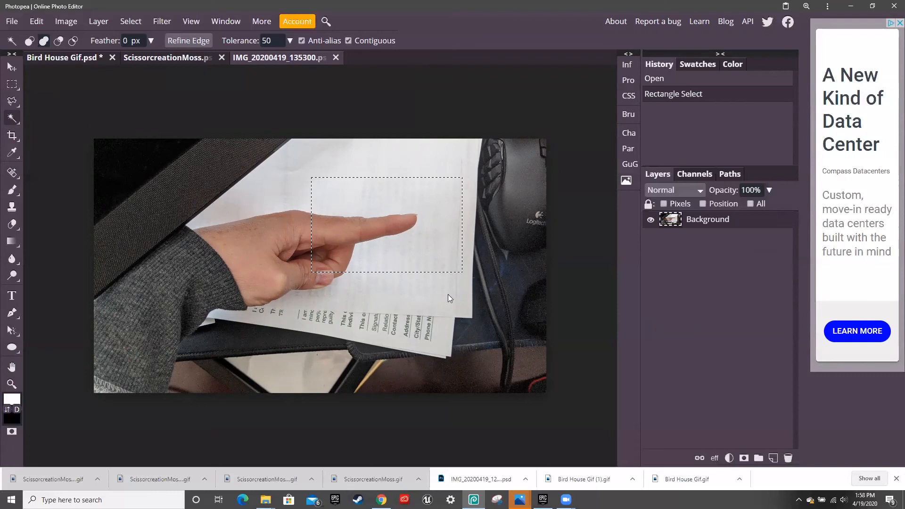
click(183, 58)
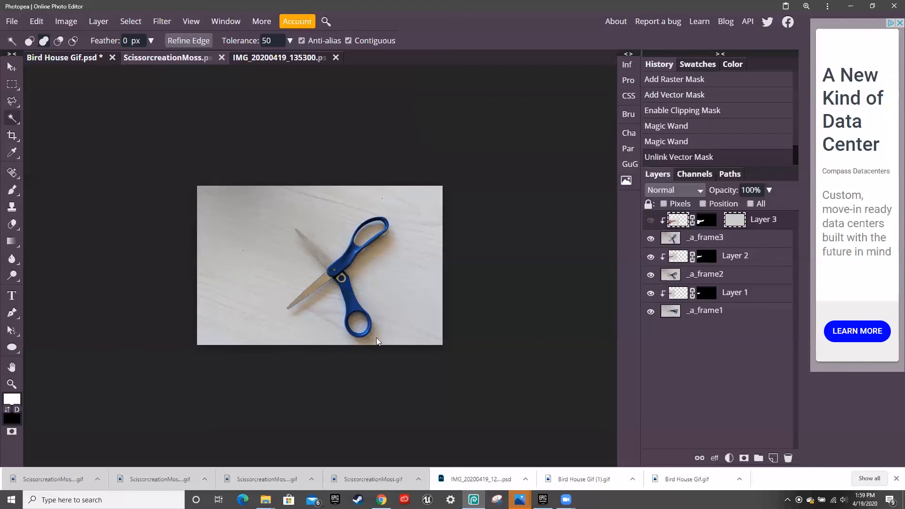
- Open ScissorcreationMoss (3).gif from the download bar to preview the pointing-finger animation in Photos
click(63, 478)
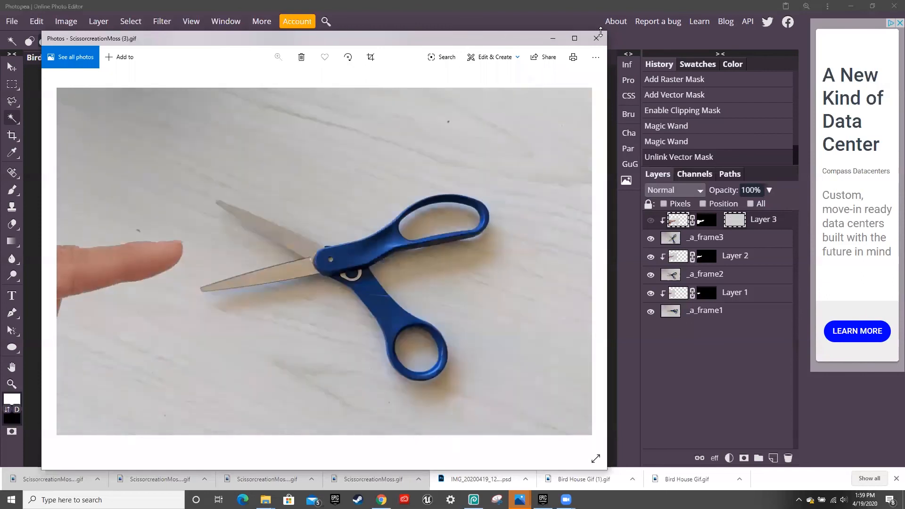
- Minimize the Photos viewer to return to the IMG_20200419_135300 document in Photopea
click(558, 37)
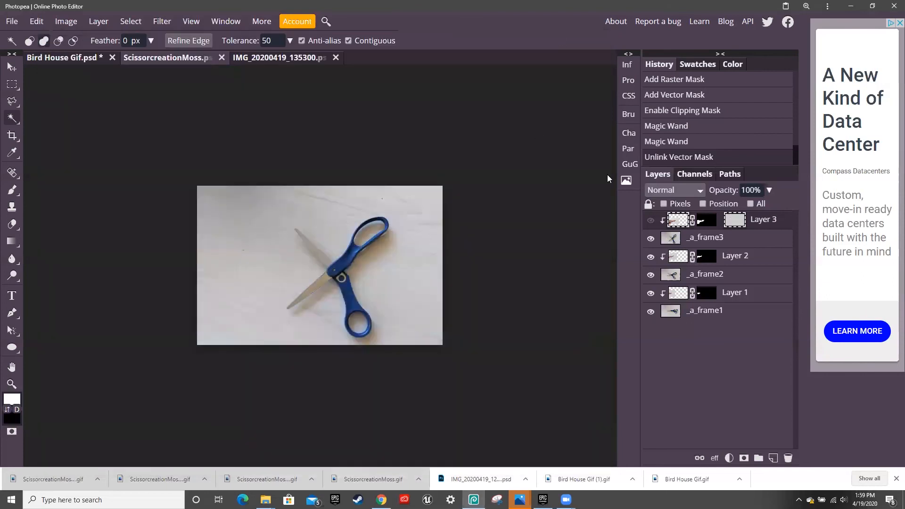